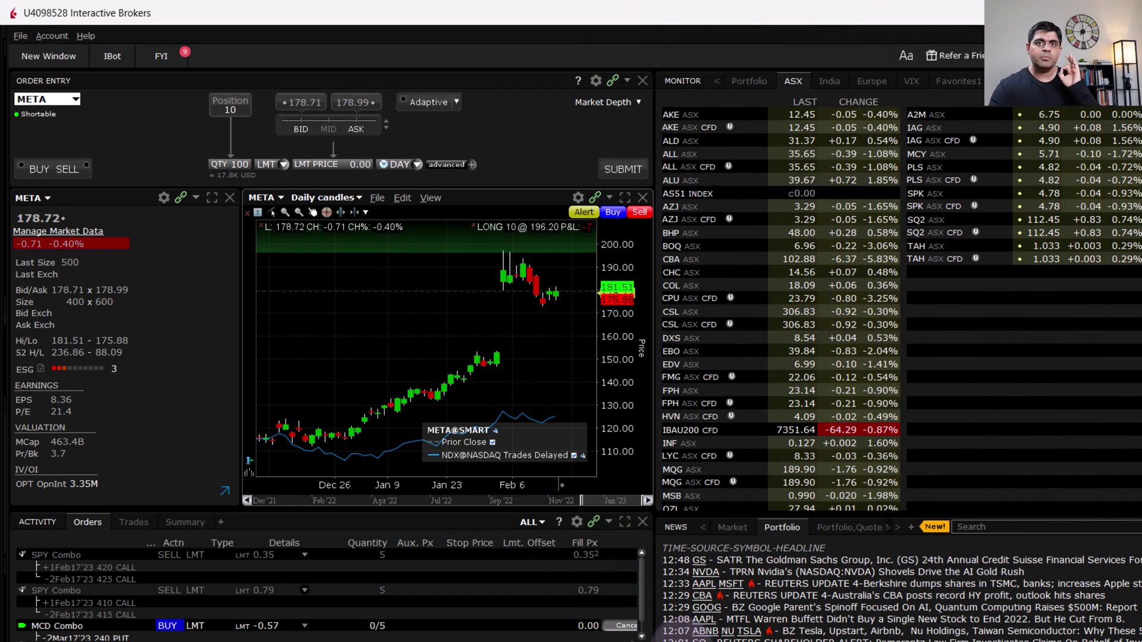
From New Window, reveal the Option Tools > Option Analysis submenu containing Probability Lab
click(37, 50)
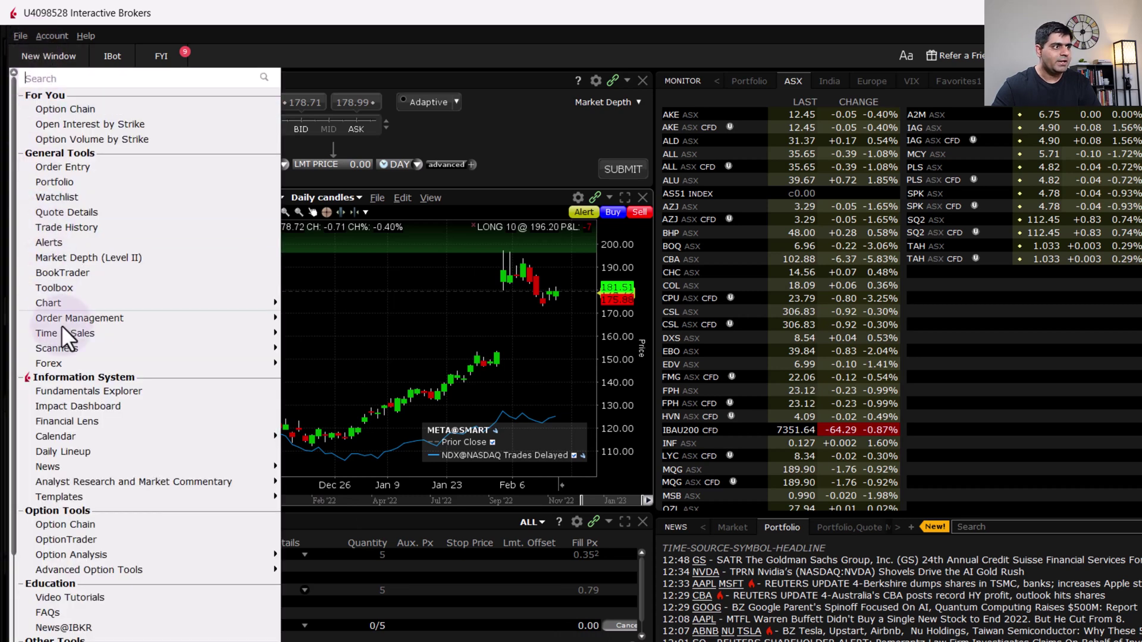
mouse_move(87, 550)
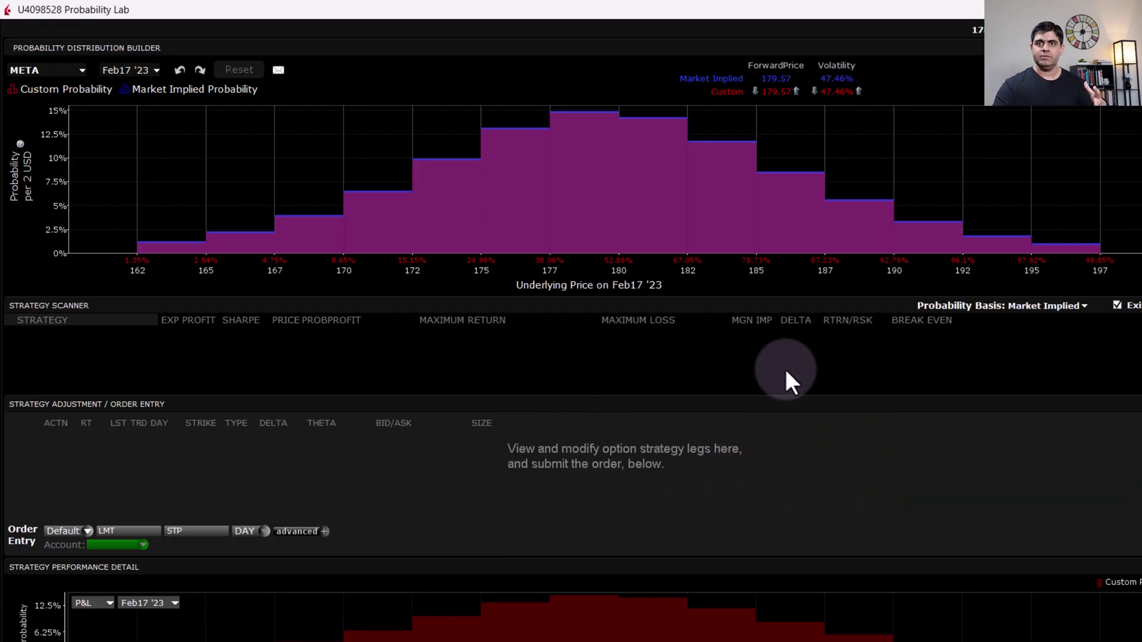
Launch Probability Lab on META's Feb17 '23 distribution, leaving the symbol unchanged
click(49, 74)
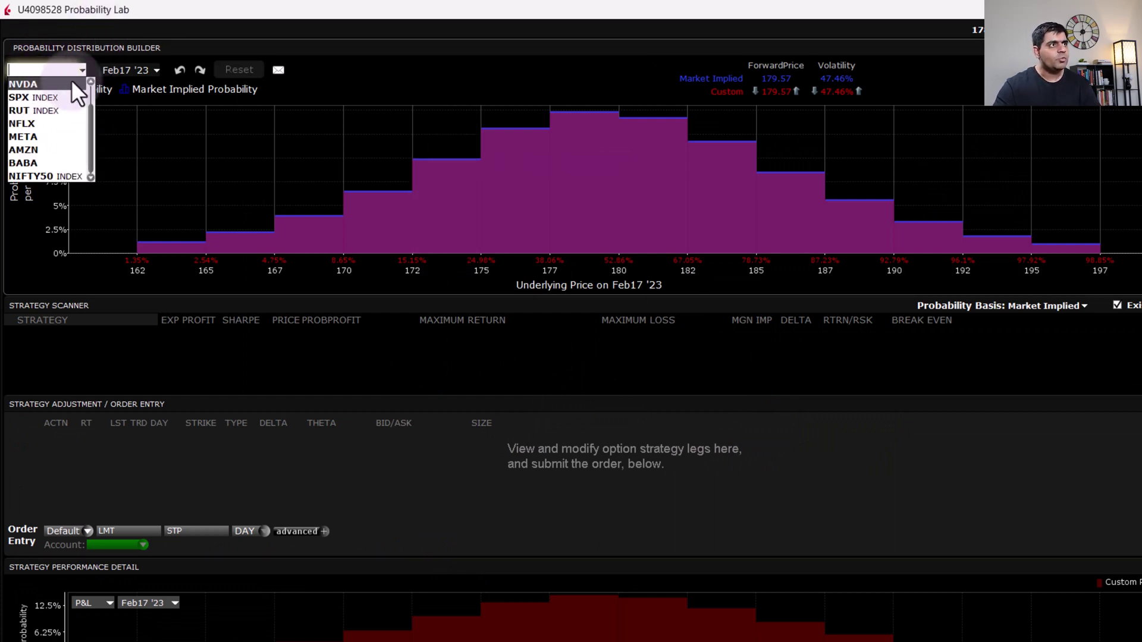
click(222, 38)
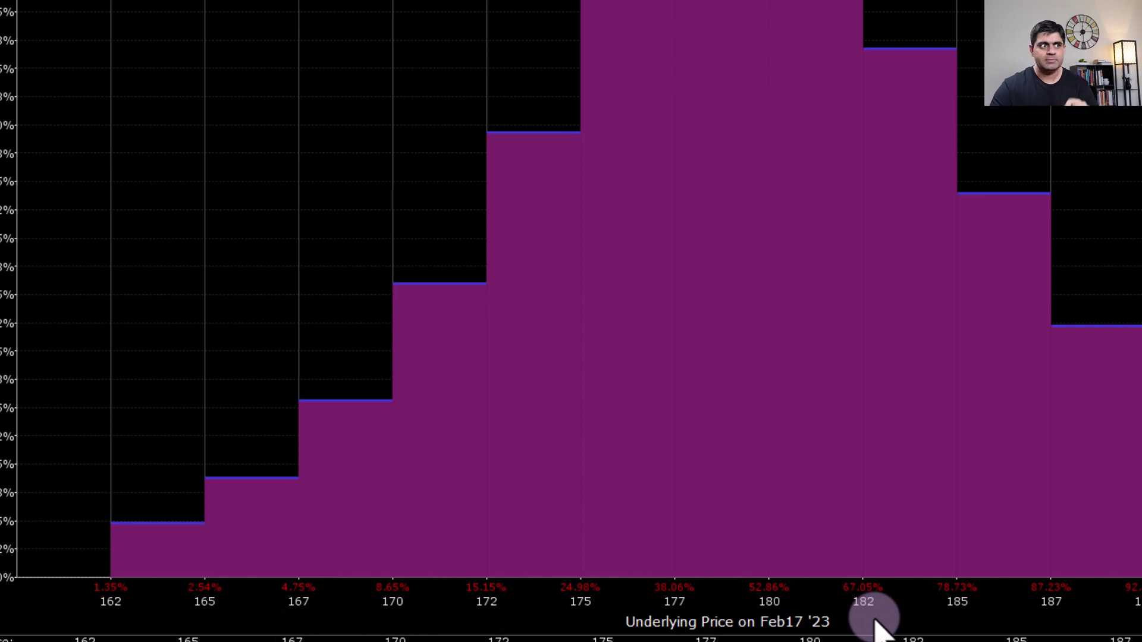
mouse_move(119, 616)
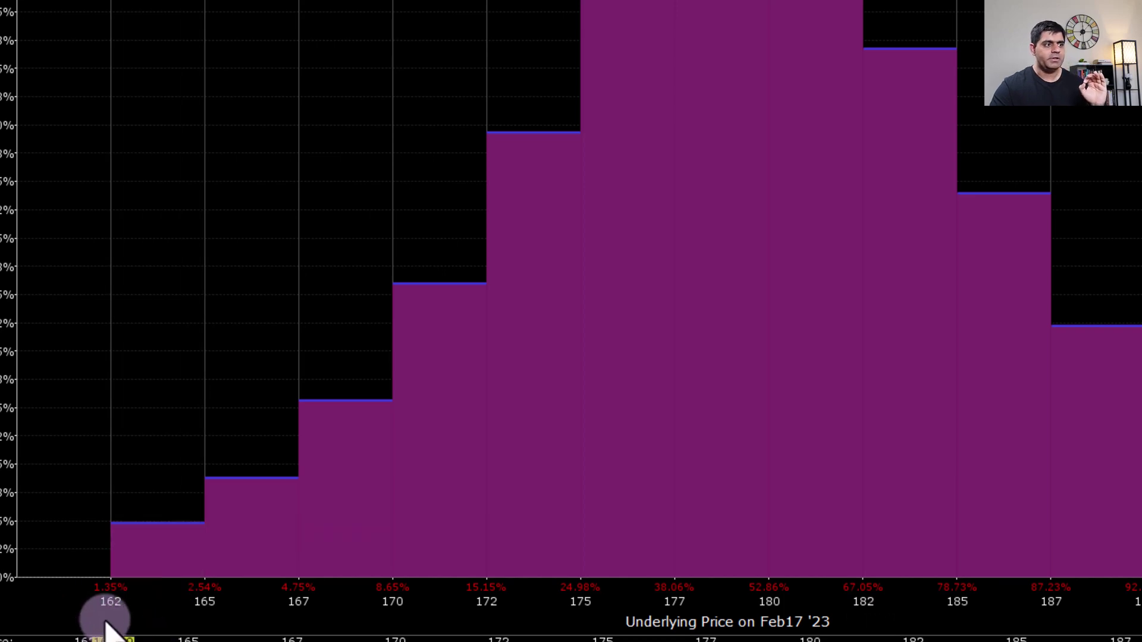
mouse_move(208, 607)
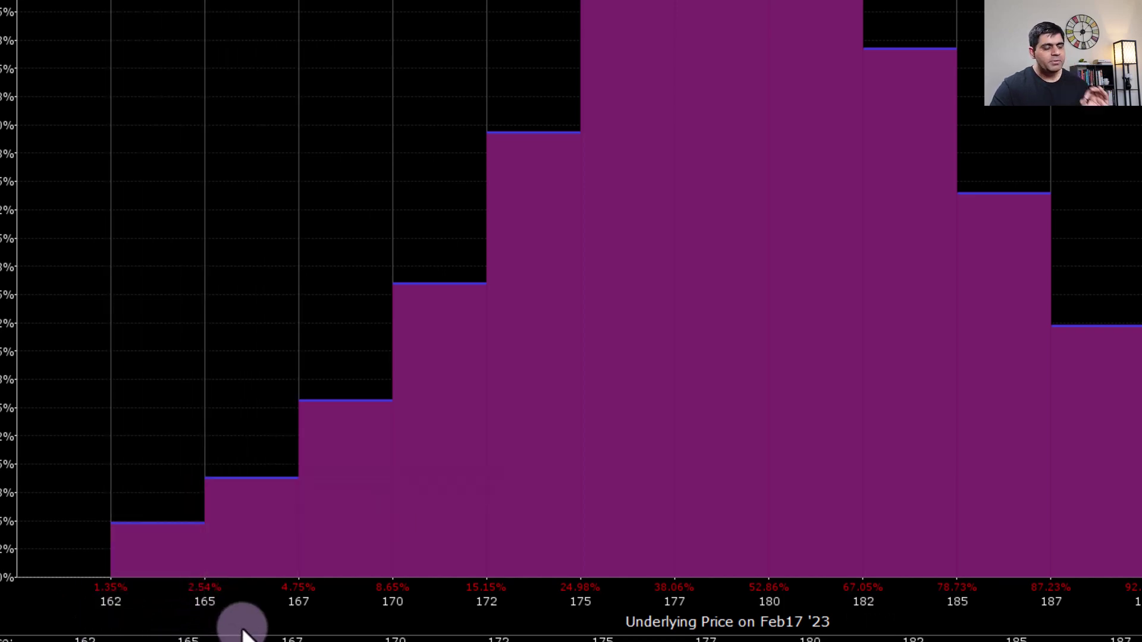
mouse_move(151, 583)
click(138, 623)
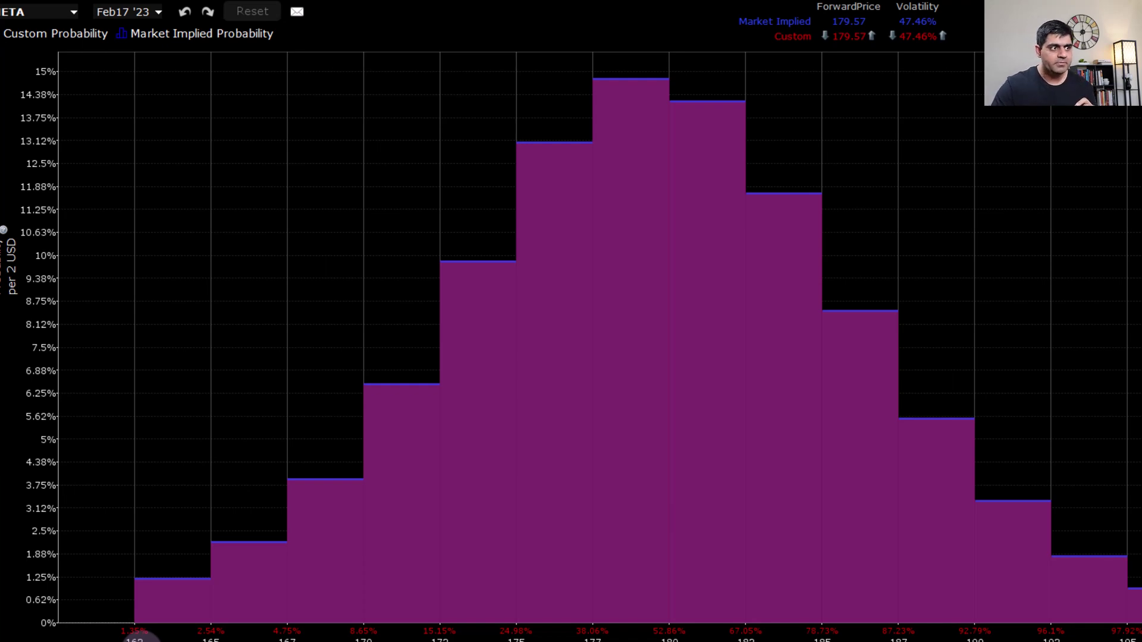
mouse_move(143, 634)
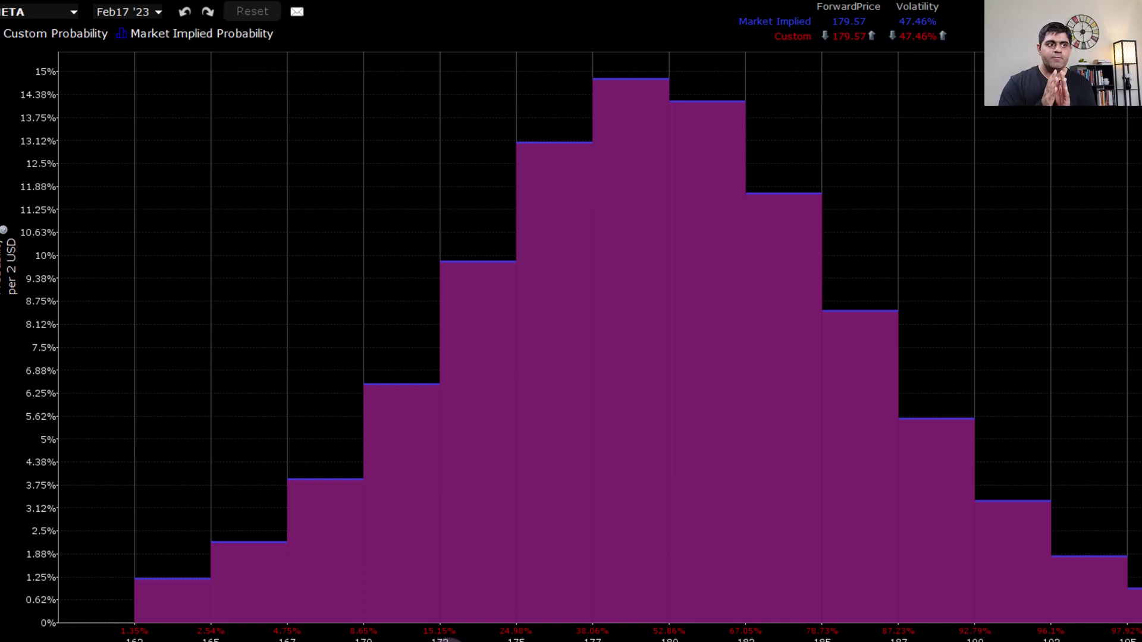
mouse_move(401, 384)
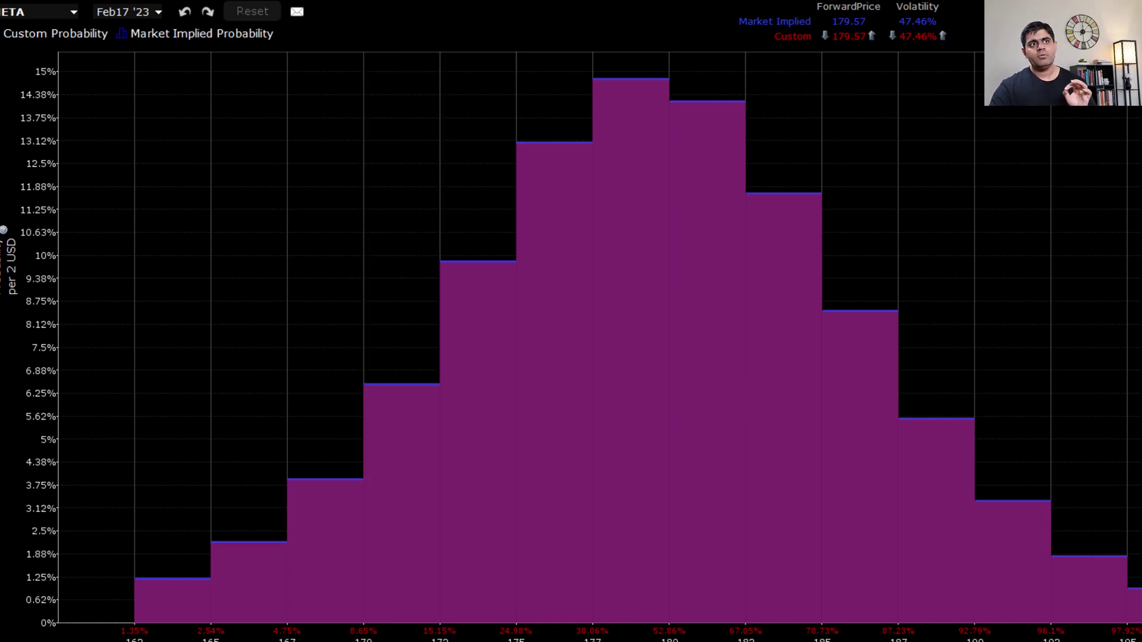
Switch the expiry to Mar17 '23 and read bar probabilities, e.g. 180–185 at 10.01%
click(128, 11)
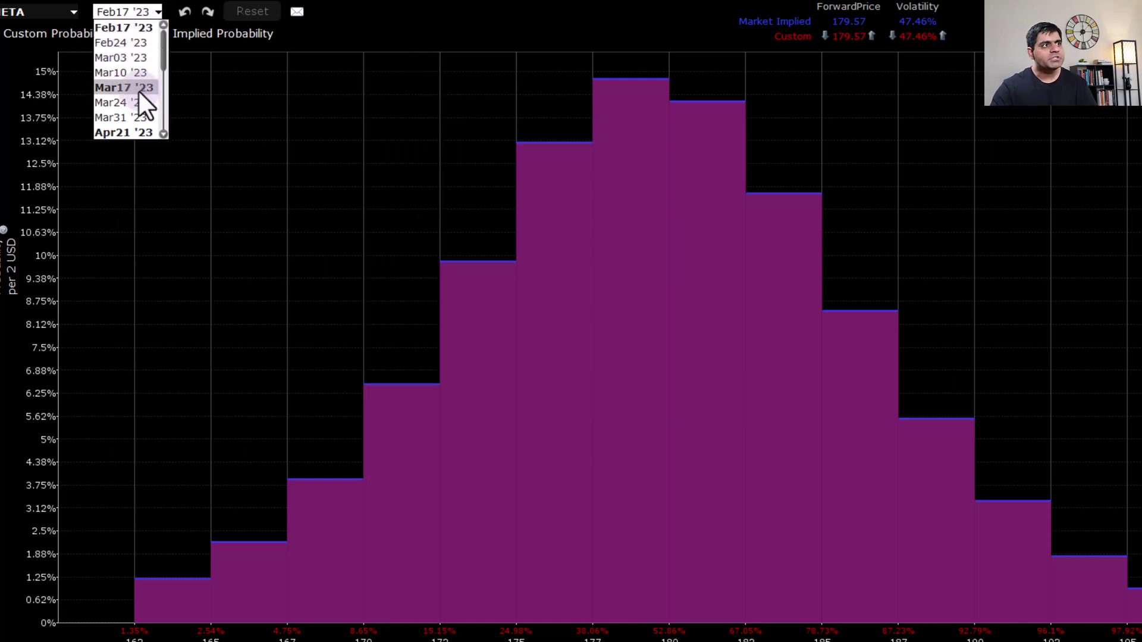
click(138, 91)
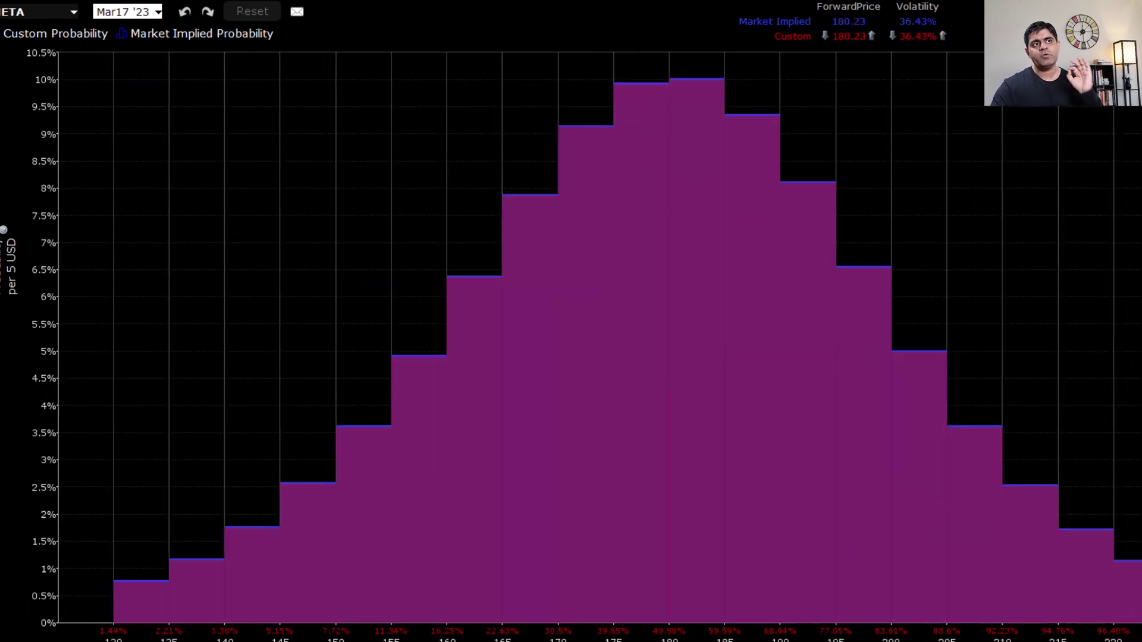
mouse_move(1044, 279)
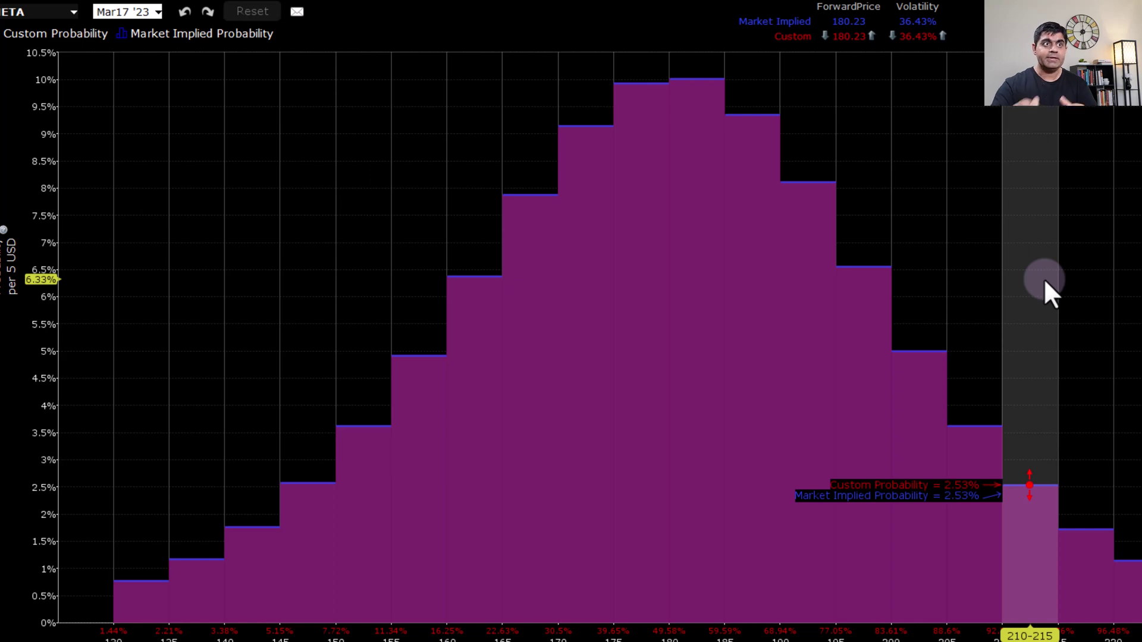
mouse_move(662, 117)
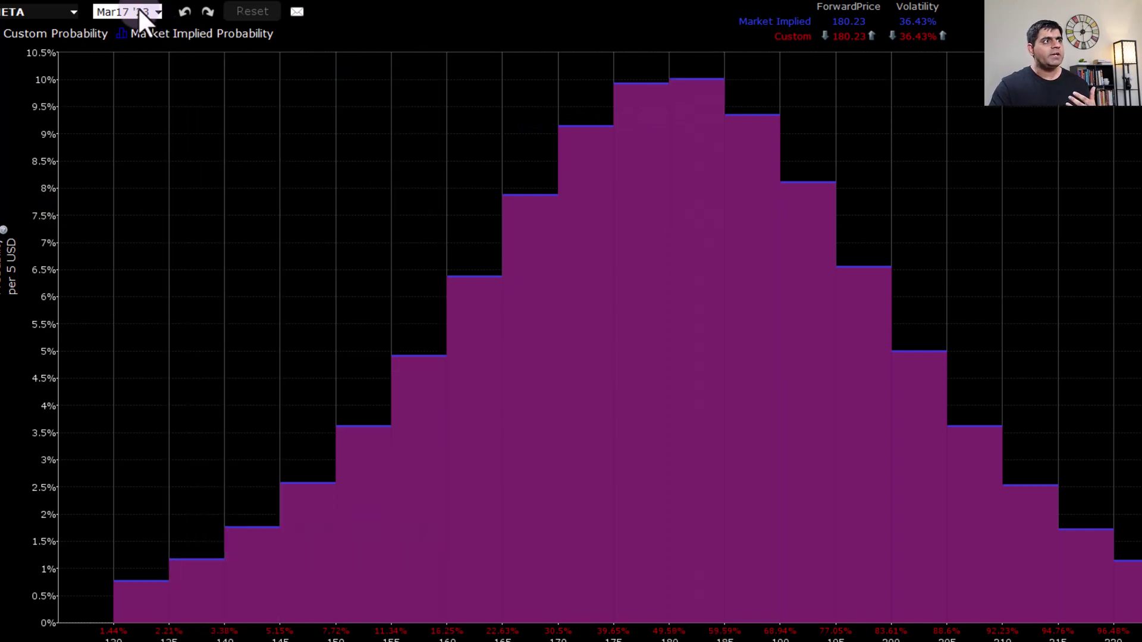
Select the Jan19 '24 expiry, showing forward price 188.27 and 37.16% volatility
click(157, 11)
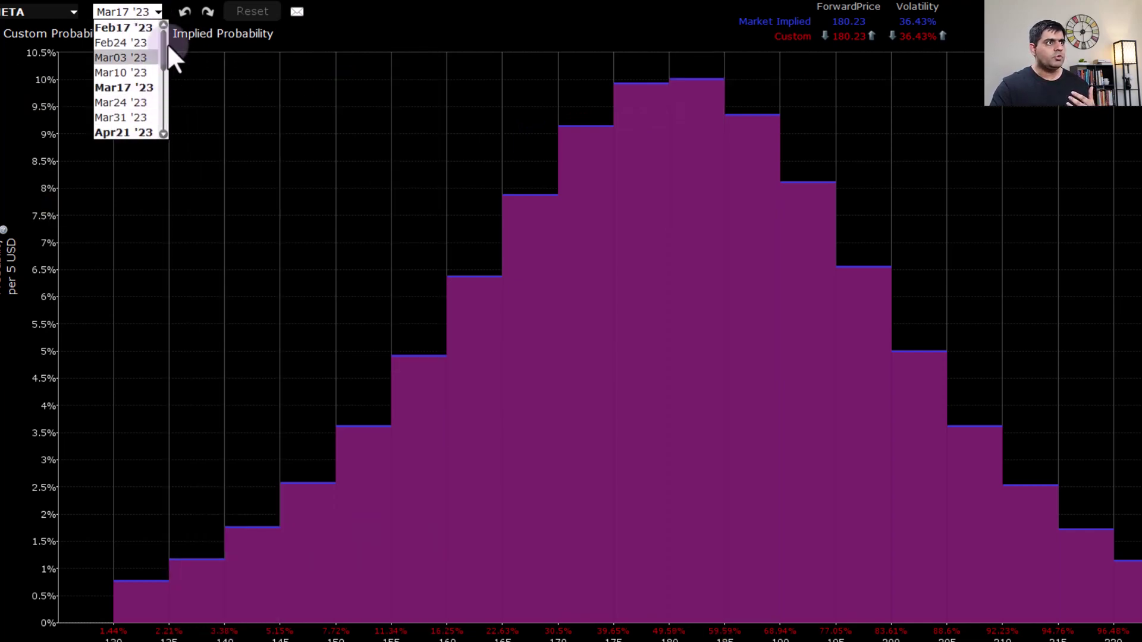
drag(162, 46, 162, 96)
click(139, 80)
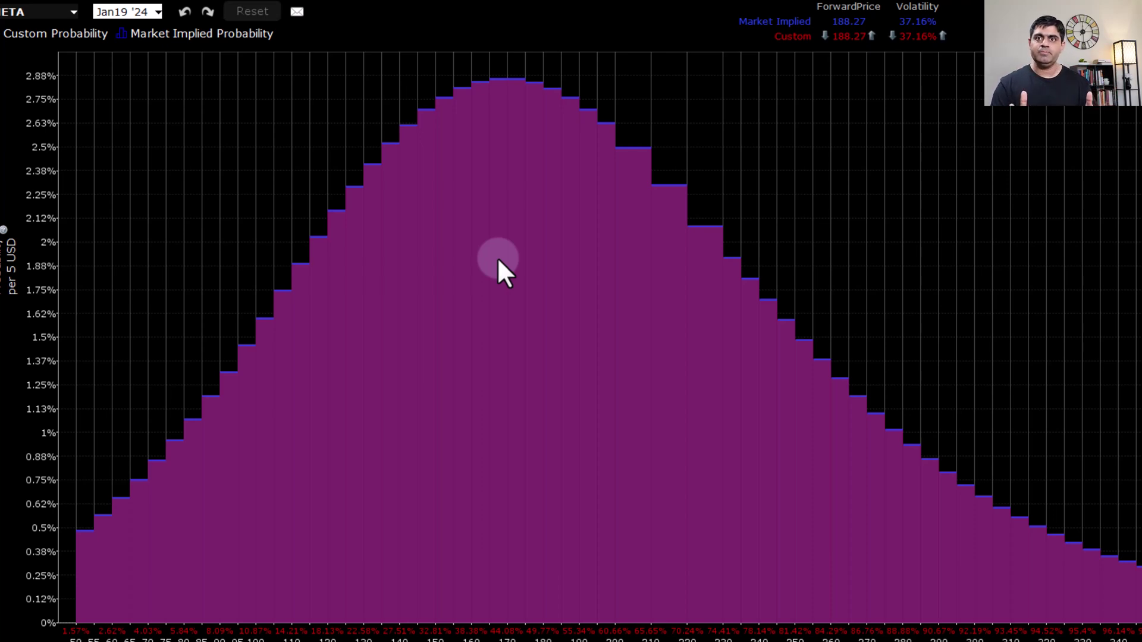
Return the expiry to Mar17 '23, with forward price 180.23 and 36.43% volatility
click(157, 11)
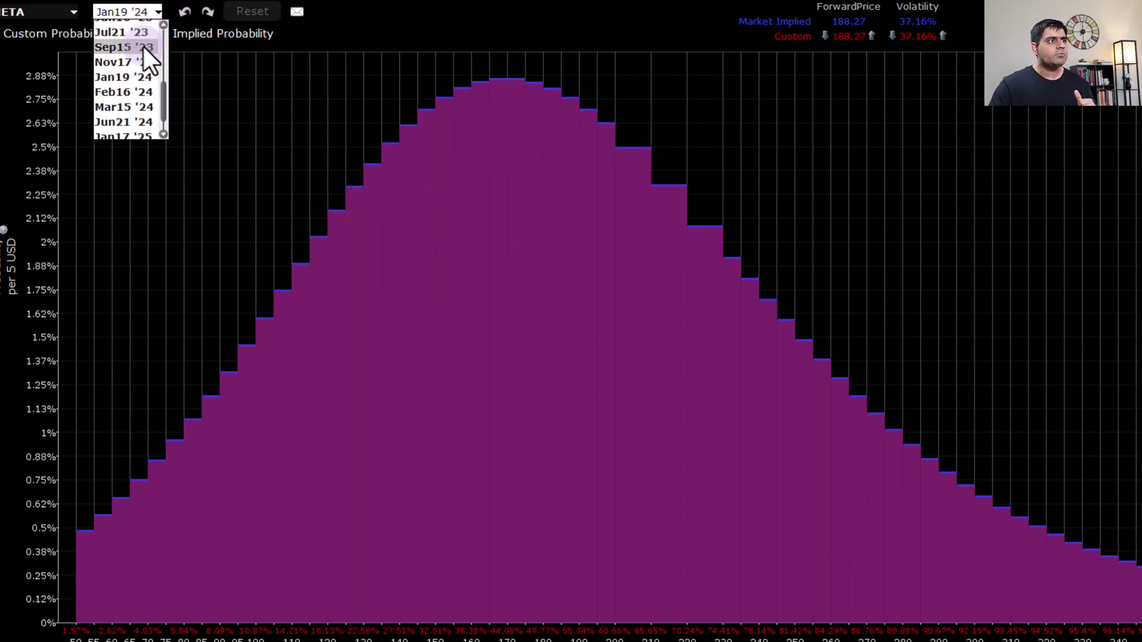
drag(163, 112, 165, 40)
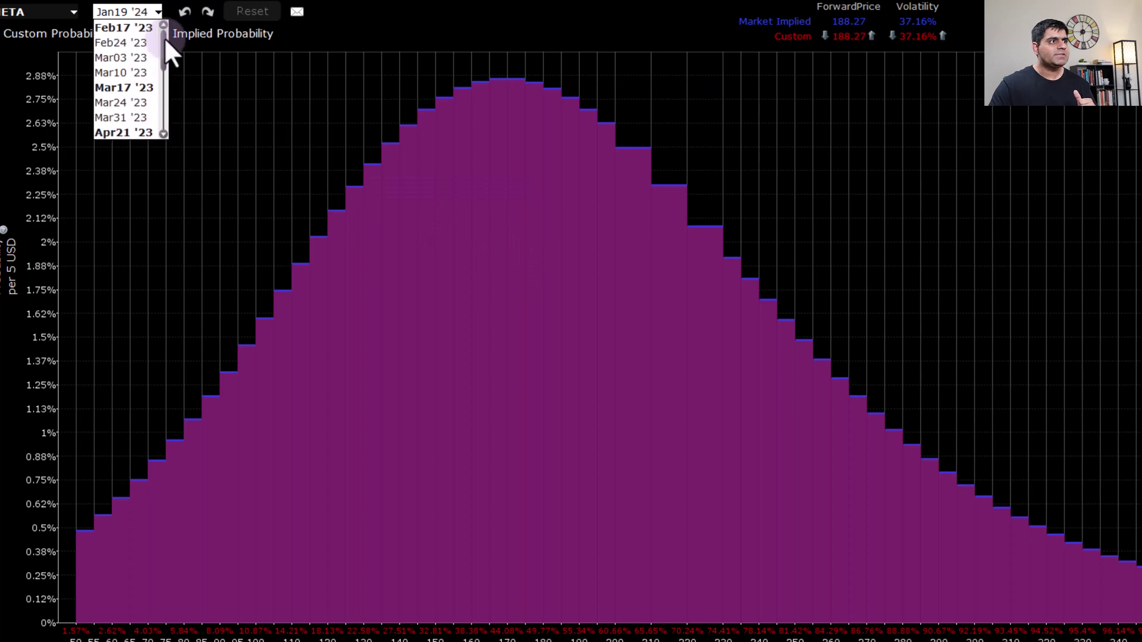
click(130, 90)
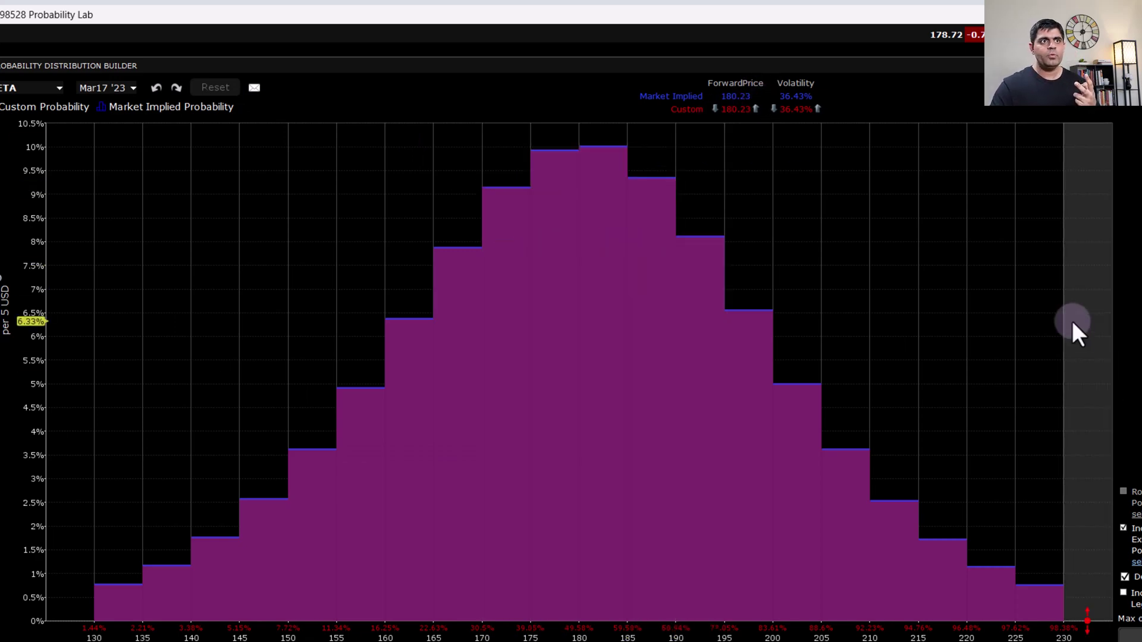
Step the custom forward price up repeatedly and raise the 195–200 bar toward 186.69
click(755, 108)
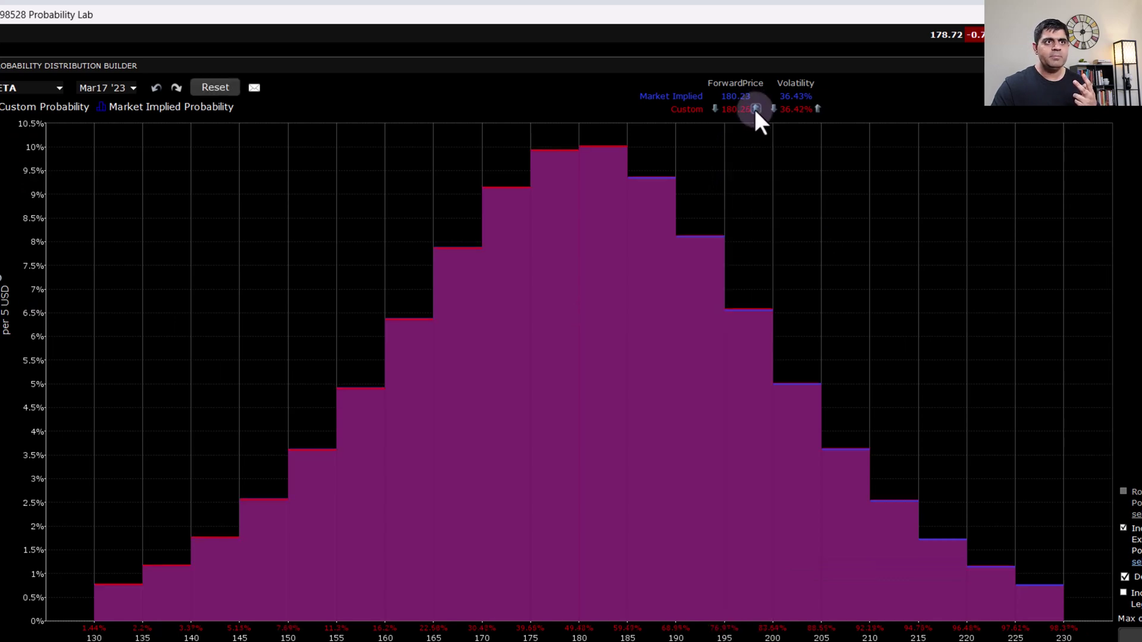
click(755, 108)
click(755, 108)
click(755, 108)
click(755, 109)
click(754, 108)
click(755, 108)
click(755, 109)
click(755, 109)
click(755, 108)
click(755, 109)
click(755, 108)
click(755, 108)
click(754, 109)
click(755, 108)
click(754, 108)
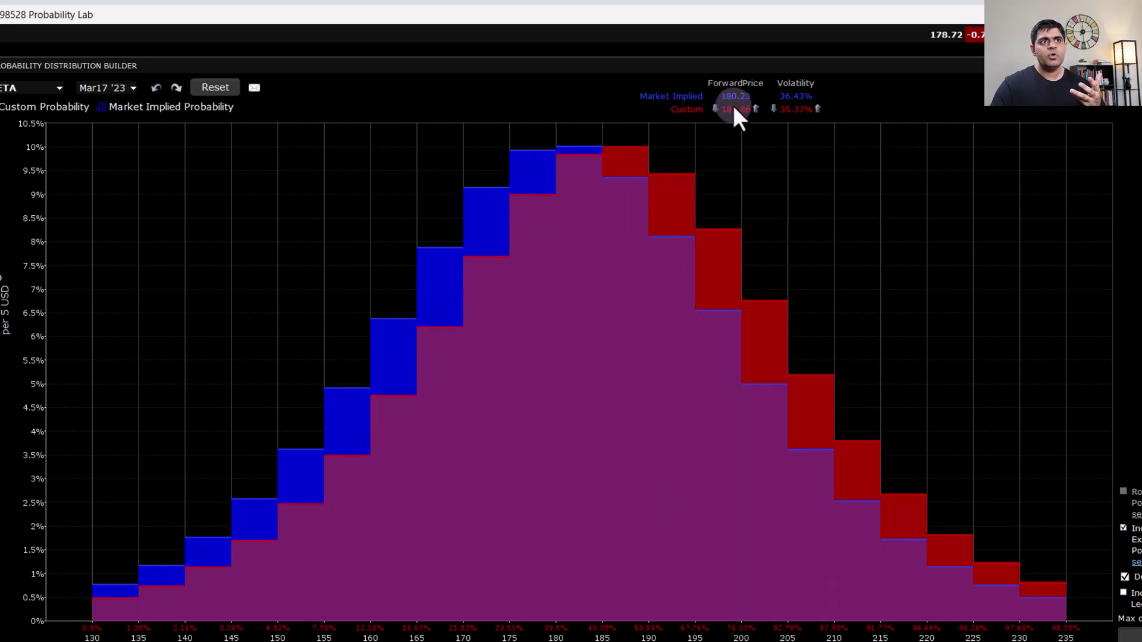
drag(721, 226, 726, 159)
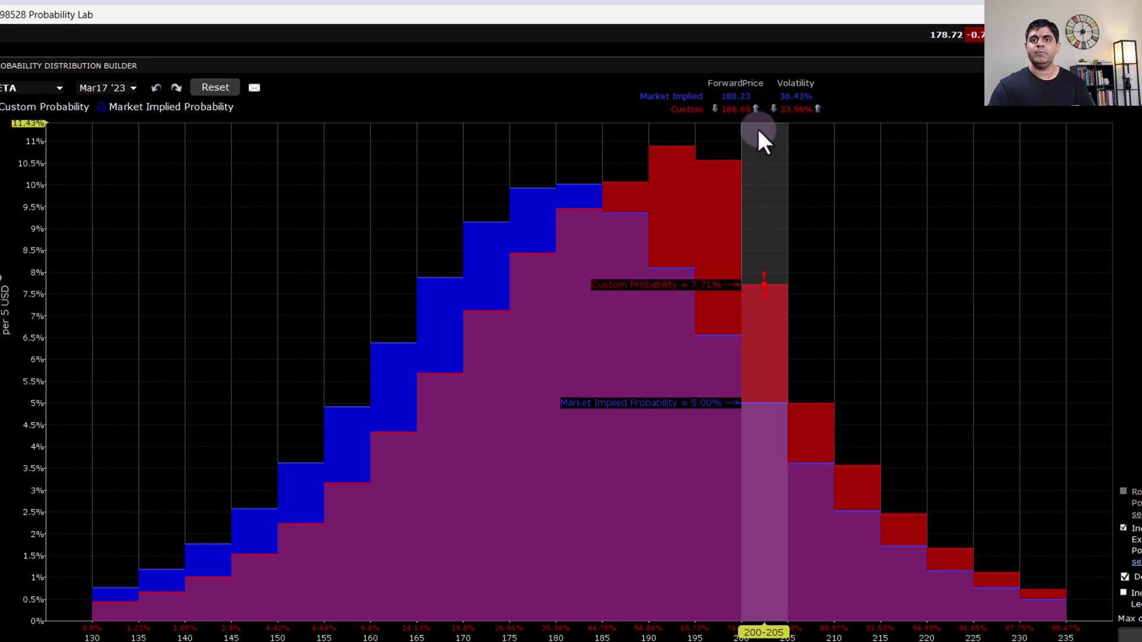
Reduce the custom volatility to 31.69%, keeping the forward price at 186.44
click(124, 88)
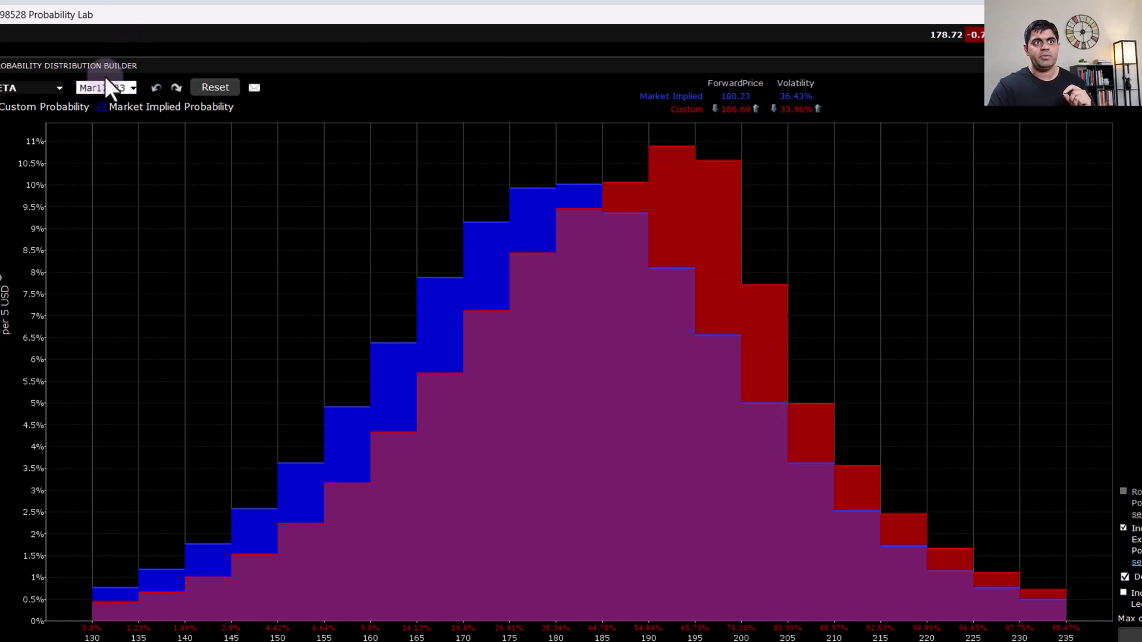
click(799, 108)
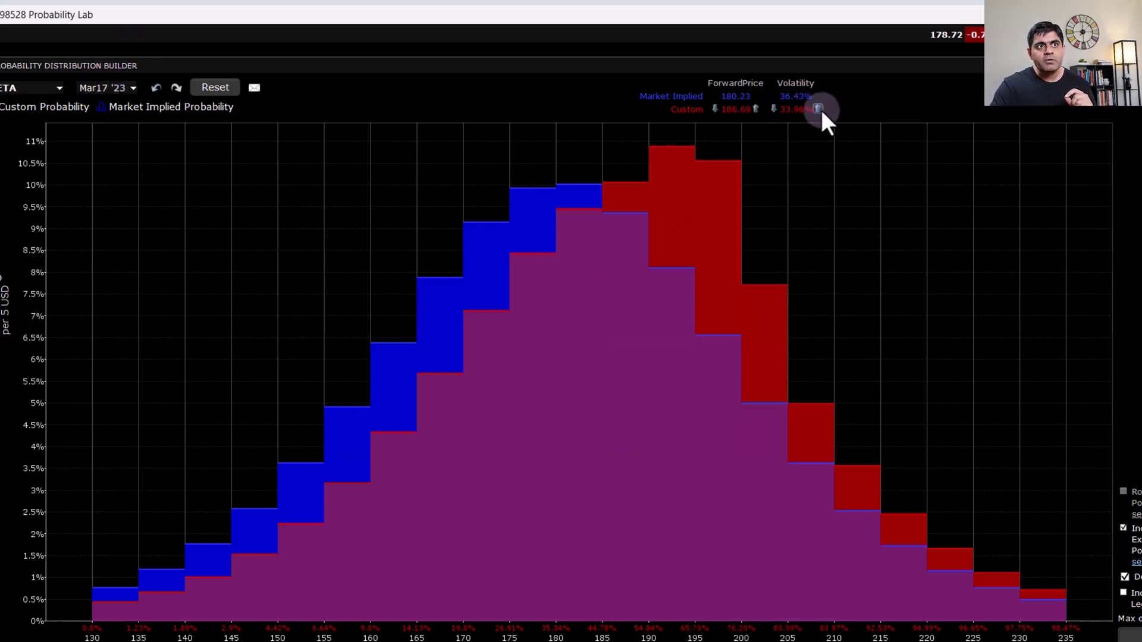
click(773, 109)
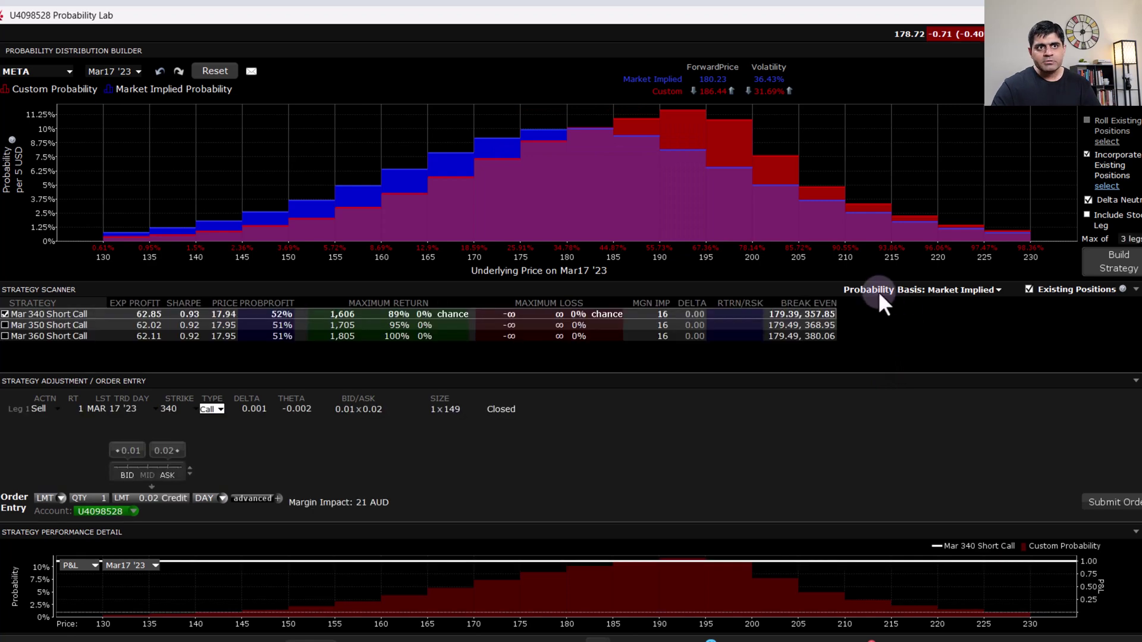
Set Probability Basis to My Forecast and compare the 190–195 bucket (11.63% vs 8.11%)
click(997, 288)
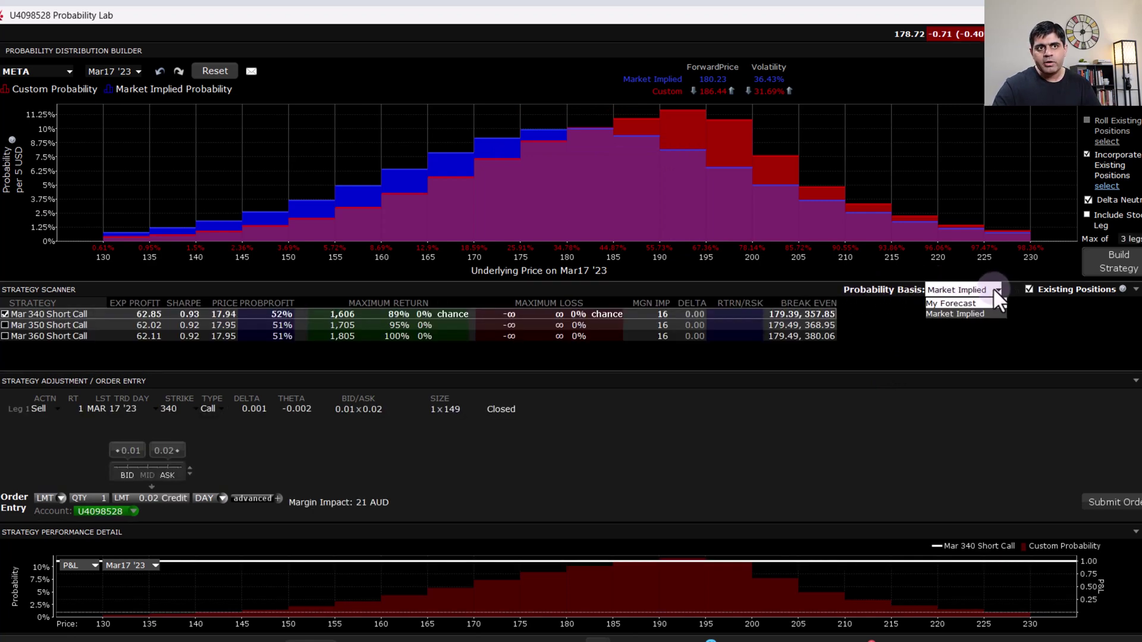
click(959, 304)
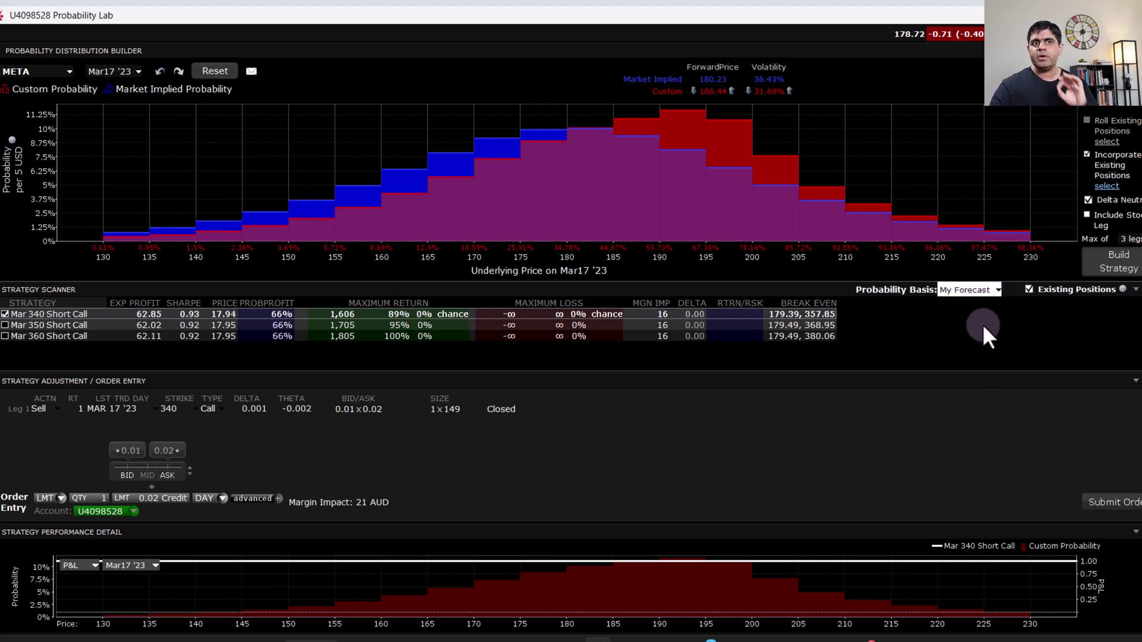
mouse_move(694, 149)
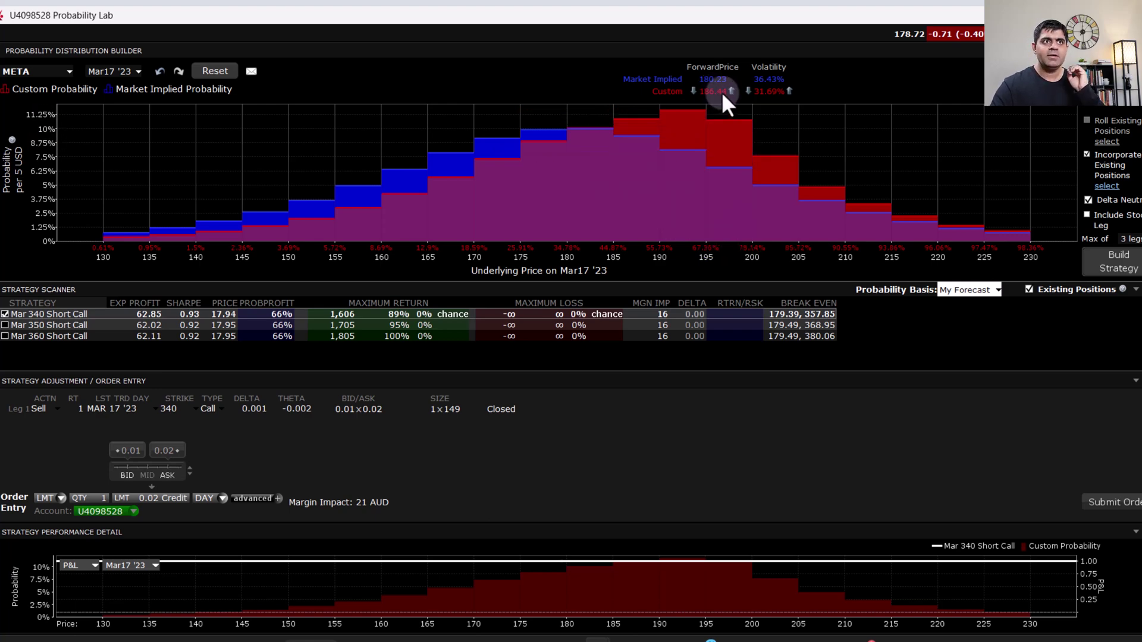
Untick Incorporate Existing Positions and review the Mar 180/185 Bull Call legs and P&L chart
click(1105, 159)
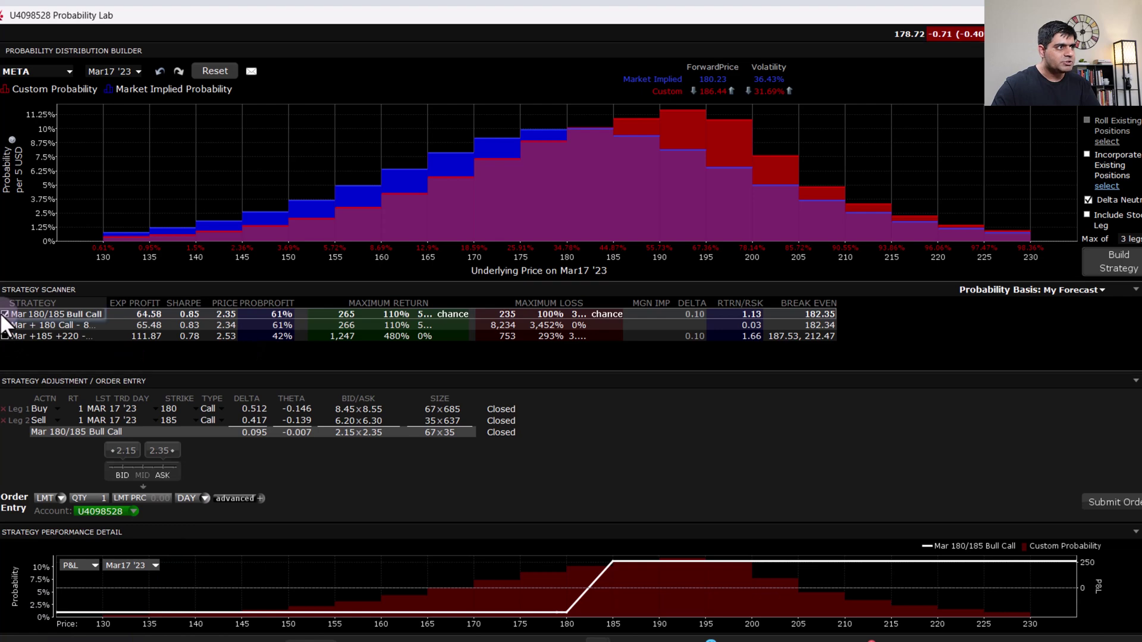
click(109, 409)
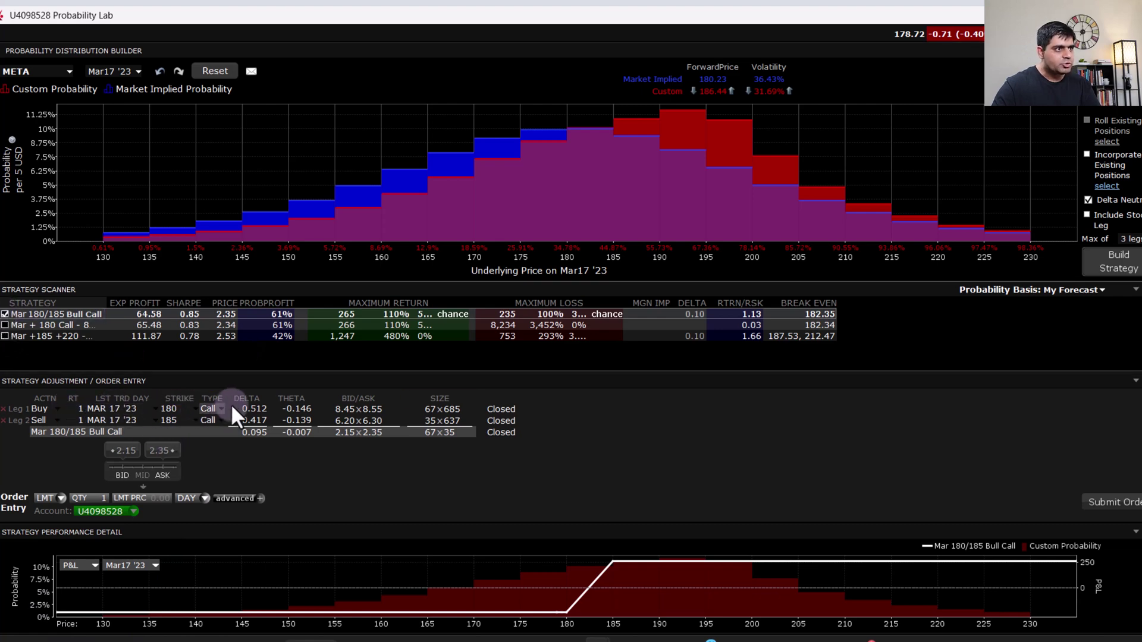
click(228, 432)
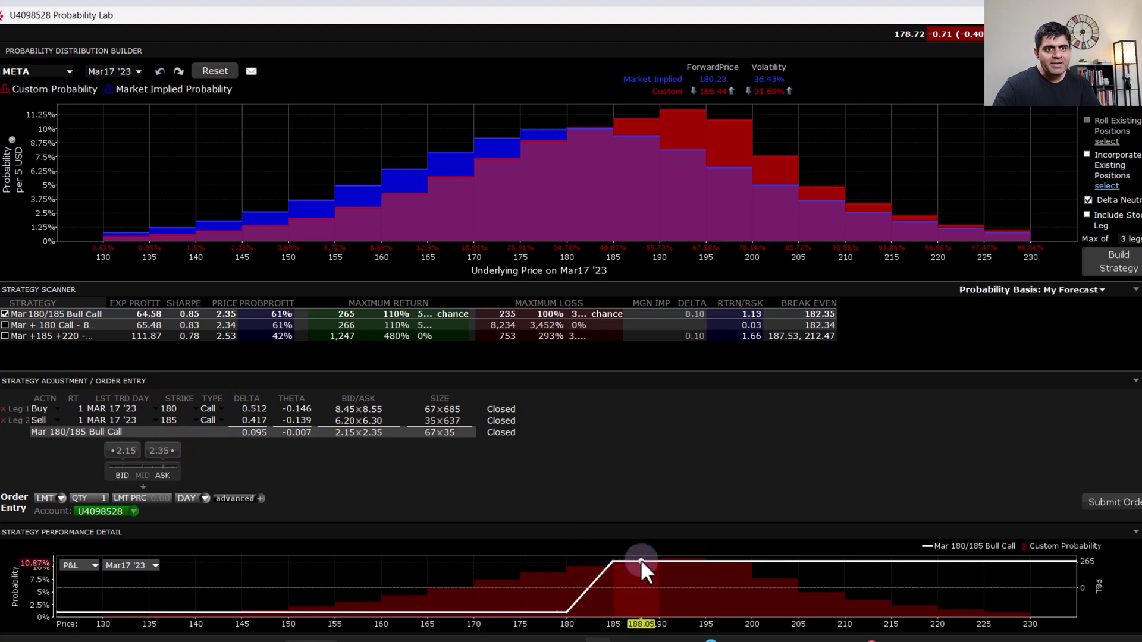
click(601, 568)
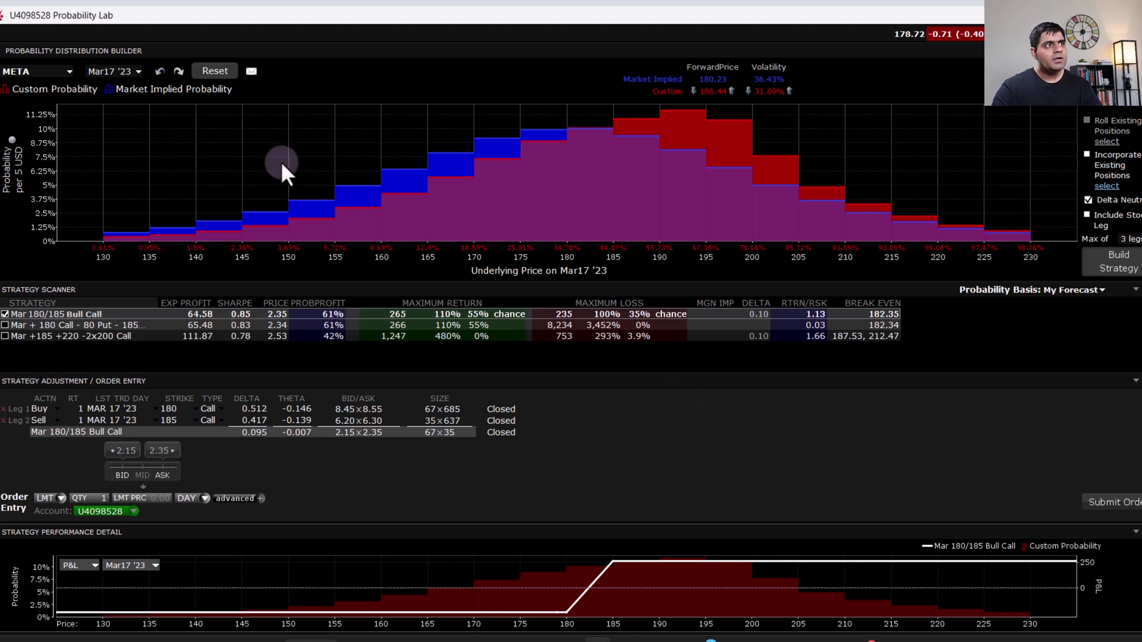
Reset the custom forecast and strategies and switch Probability Basis back to Market Implied
click(216, 71)
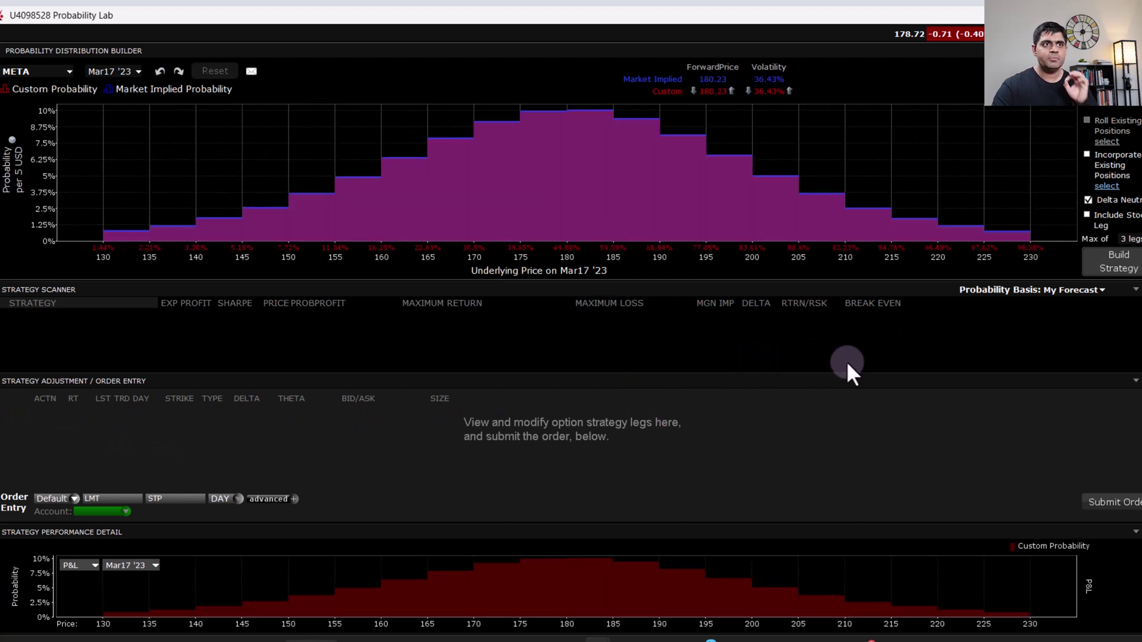
click(1079, 288)
click(1069, 314)
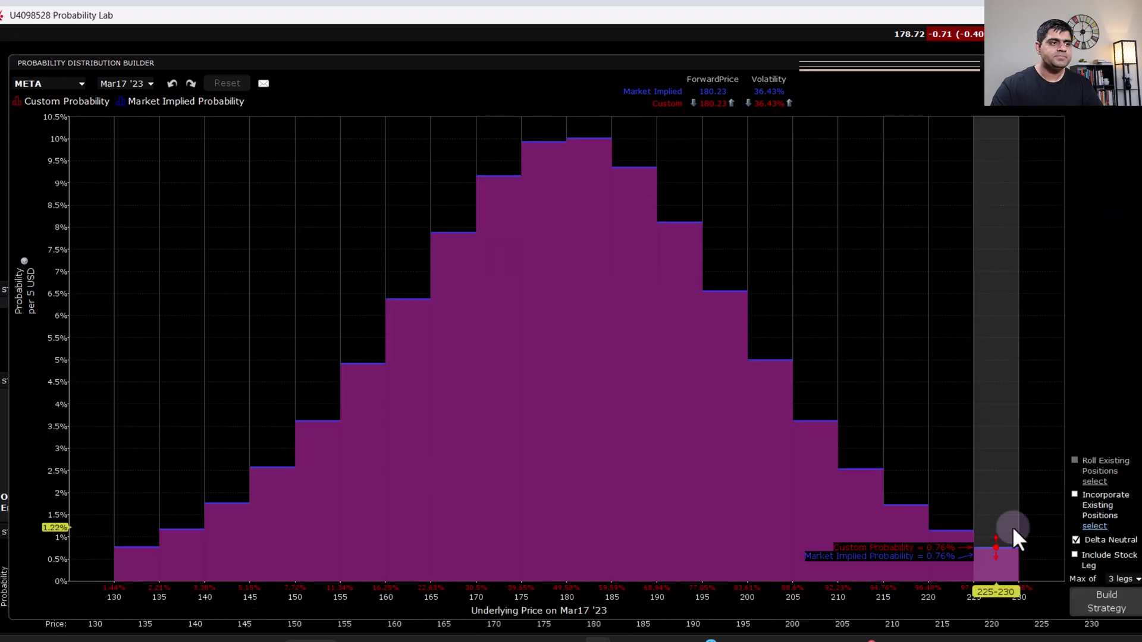
click(145, 86)
Switch META's probability distribution to the Feb17 '23 expiry
click(134, 96)
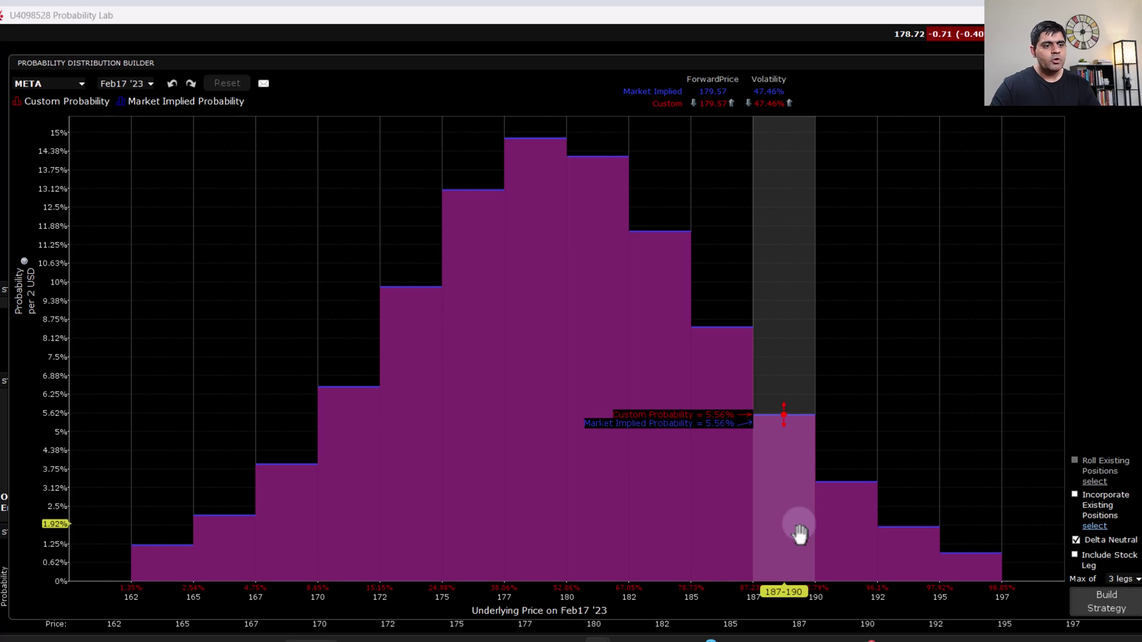
Bring the META option chain window to the front
key(alt+Tab)
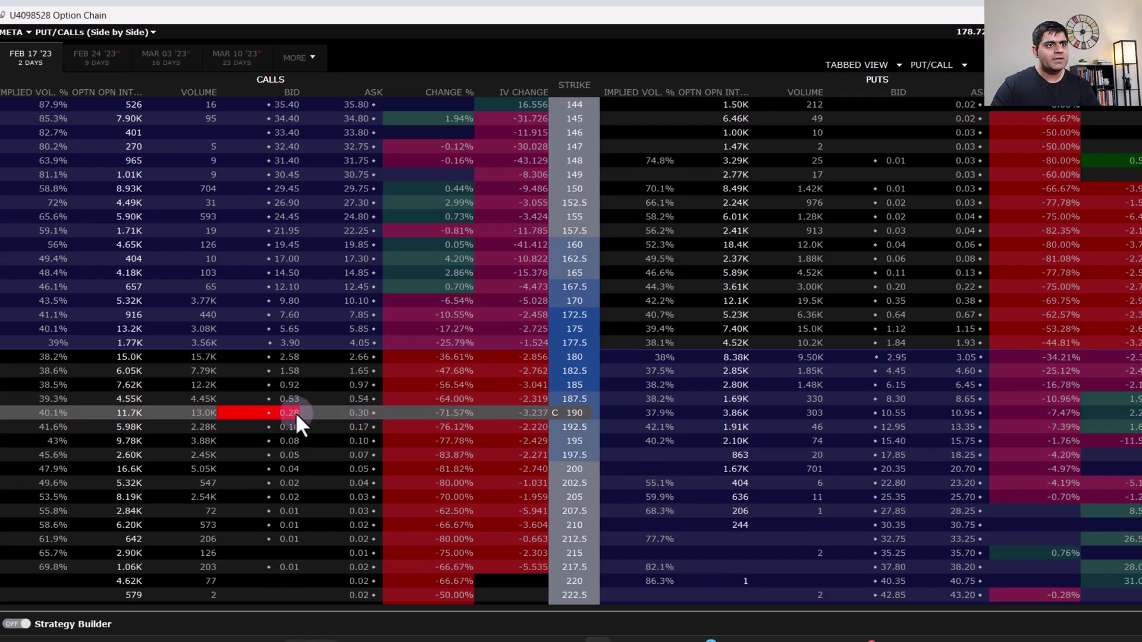
mouse_move(310, 413)
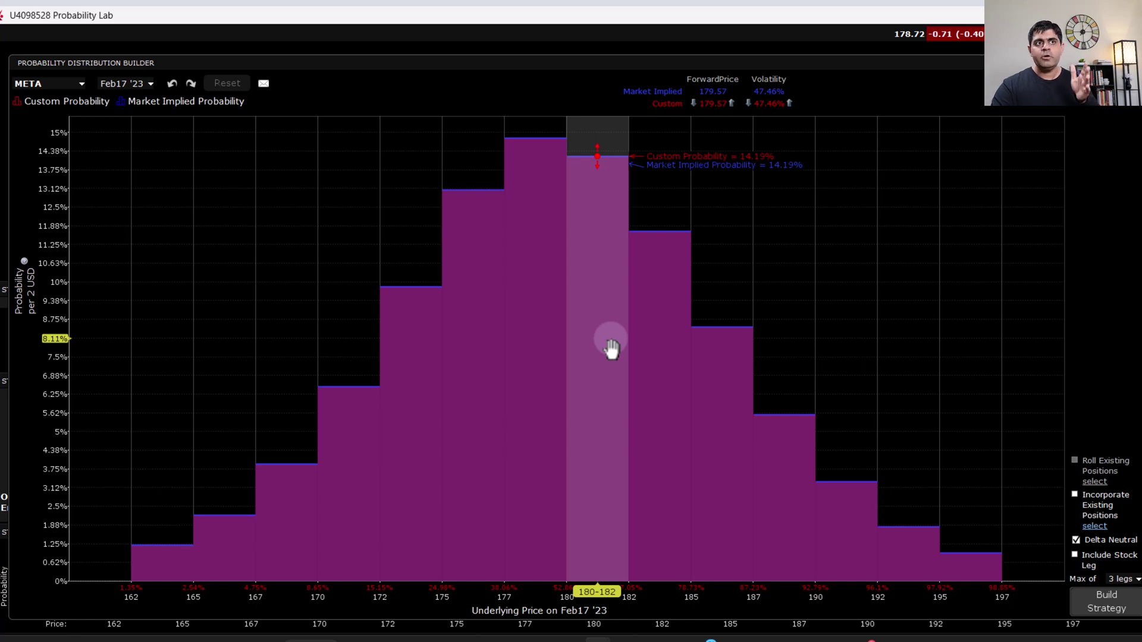
Replace the META ticker with NVDA from the symbol history list
click(60, 84)
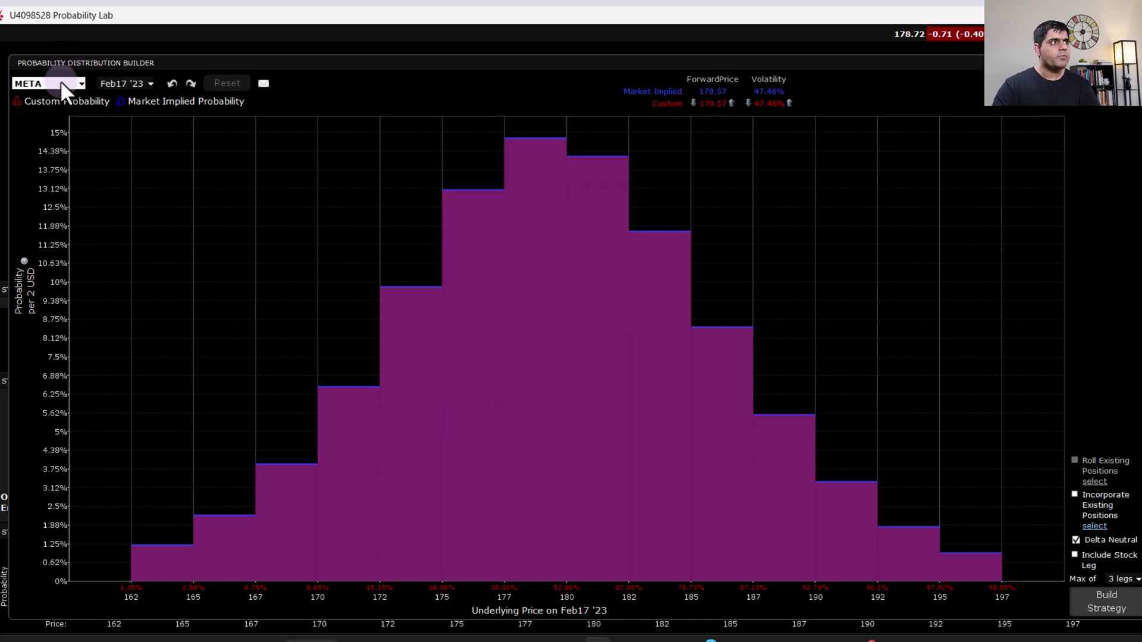
key(BackSpace)
click(27, 96)
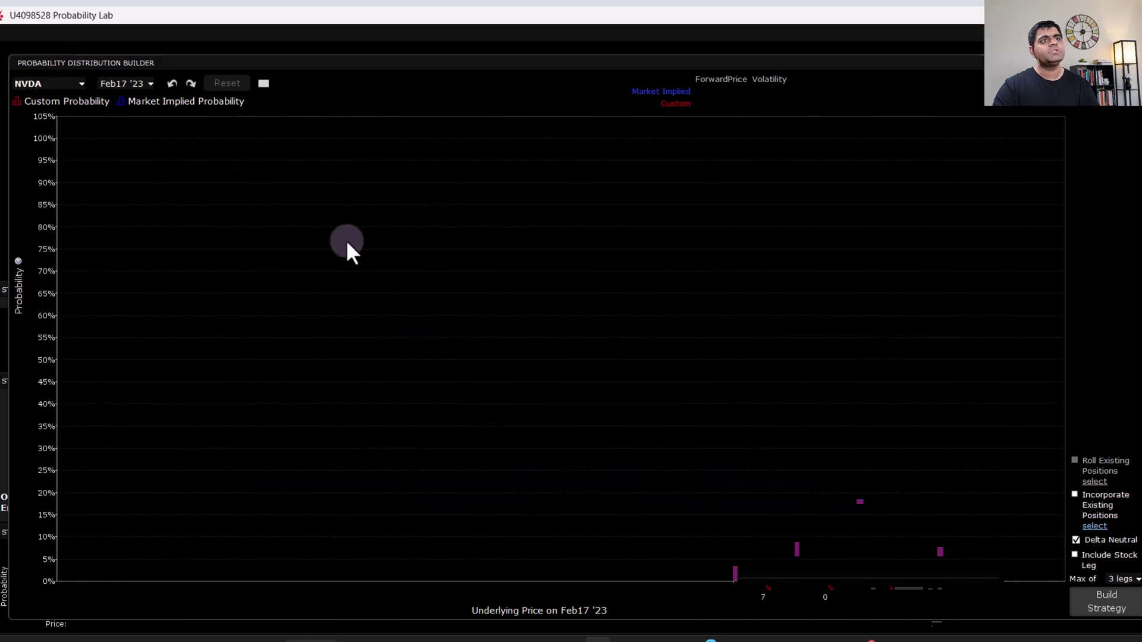